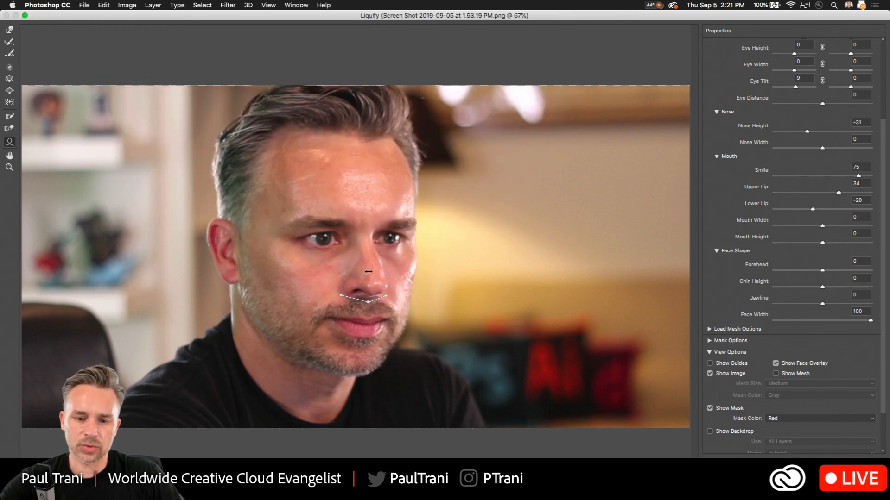
Reshape the face in Liquify with nose width -36, forehead -100 and lower lip 30.
{"action": "left_click_drag", "start_coordinate": [370, 272], "coordinate": [360, 272]}
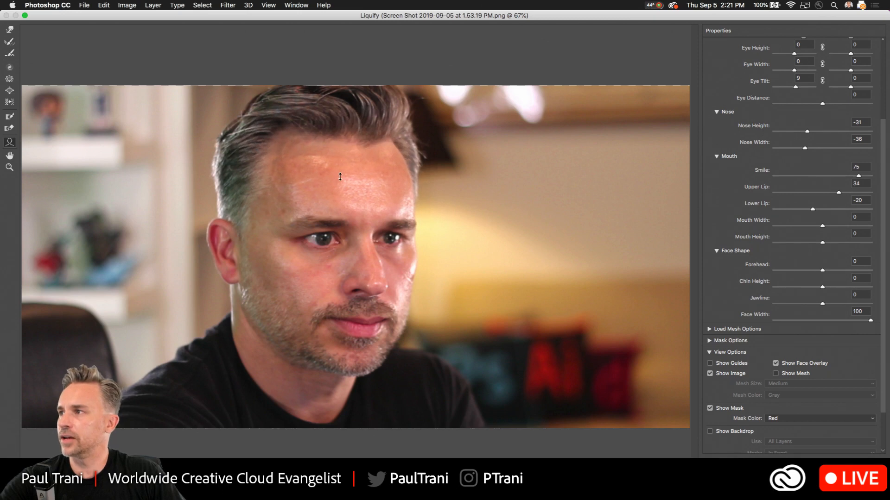
{"action": "left_click_drag", "start_coordinate": [340, 177], "coordinate": [340, 190]}
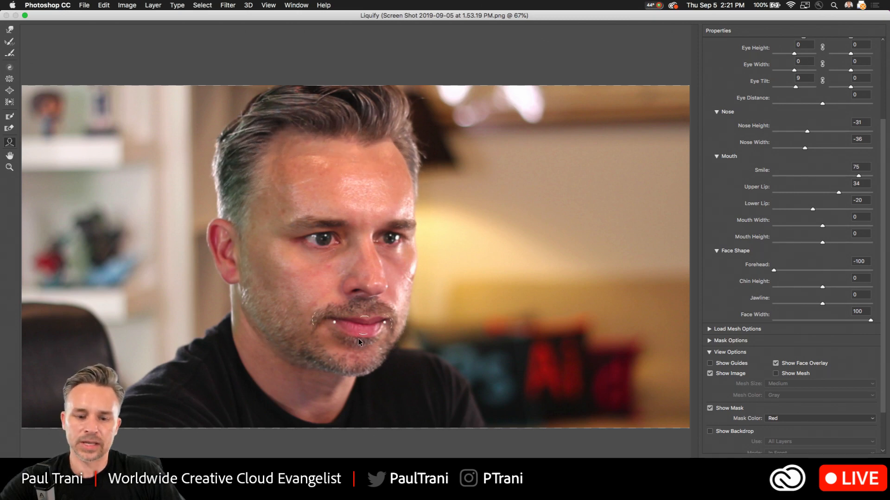
{"action": "left_click_drag", "start_coordinate": [359, 336], "coordinate": [360, 342]}
Set the forehead to -87 and the face width to 20, and check the distortion with the mesh overlay.
{"action": "scroll", "coordinate": [800, 198], "scroll_direction": "down", "scroll_amount": 3}
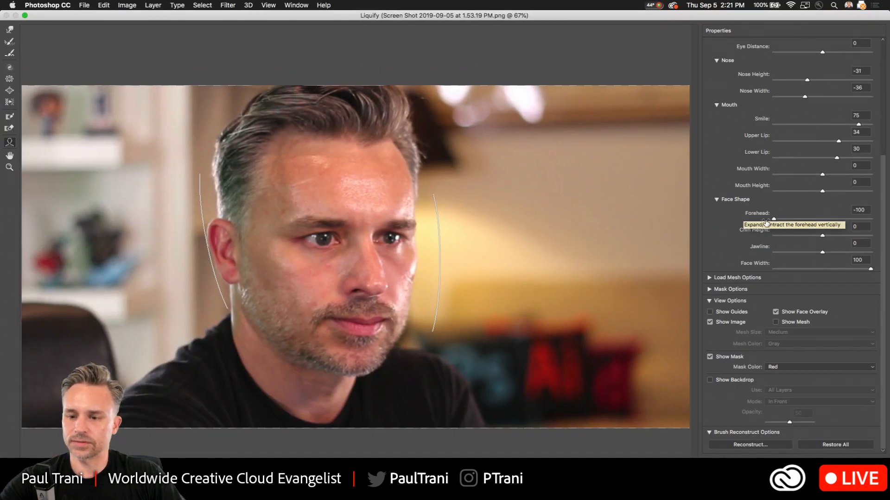
{"action": "left_click_drag", "start_coordinate": [680, 228], "coordinate": [690, 229]}
{"action": "left_click_drag", "start_coordinate": [780, 223], "coordinate": [779, 222]}
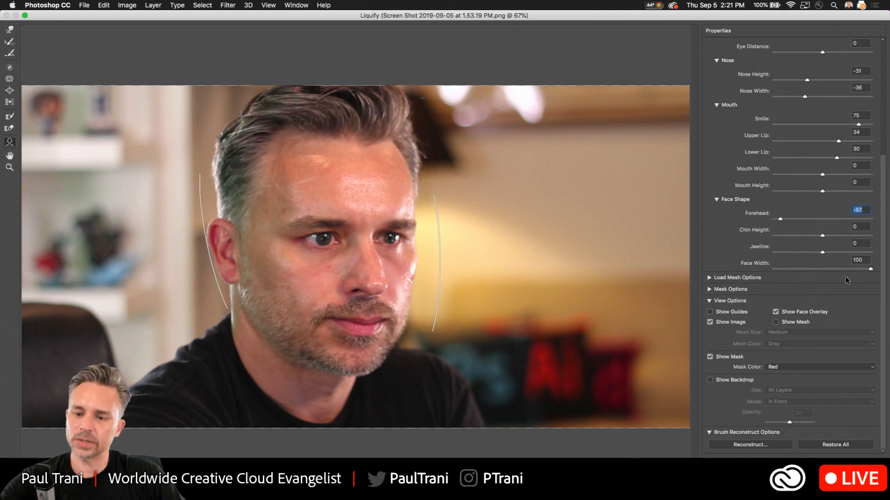
{"action": "left_click_drag", "start_coordinate": [869, 270], "coordinate": [832, 271]}
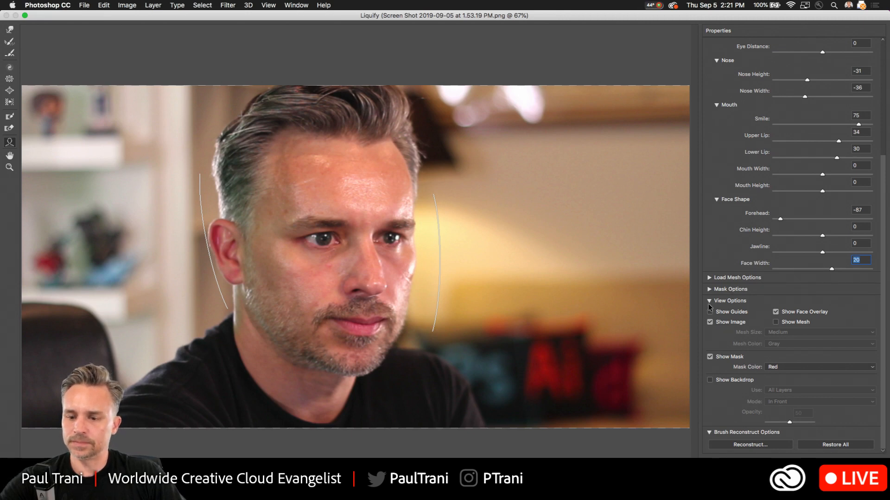
{"action": "left_click", "coordinate": [777, 322]}
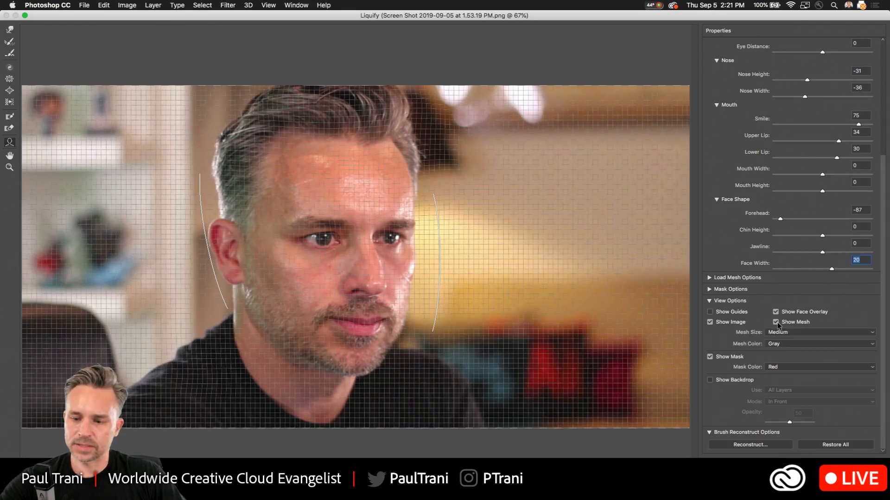
{"action": "left_click", "coordinate": [776, 322]}
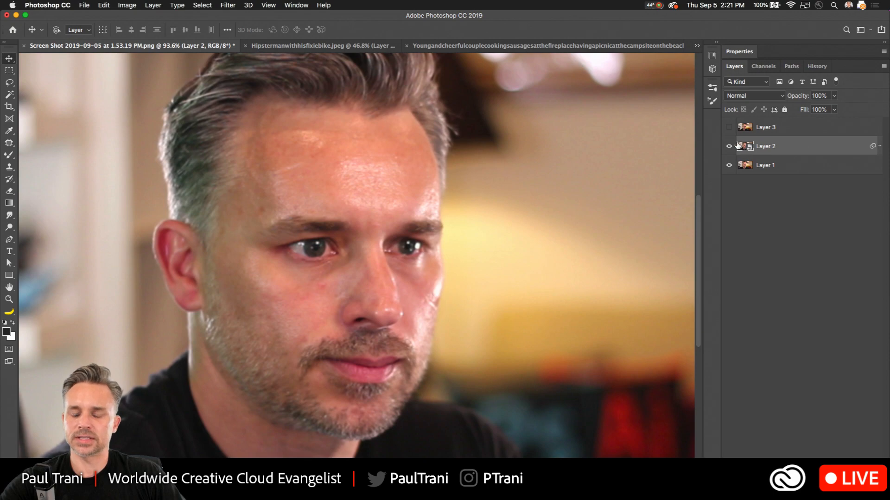
Expand Layer 2's smart filters and toggle the Liquify filter's visibility to compare the face before and after.
{"action": "left_click", "coordinate": [879, 146]}
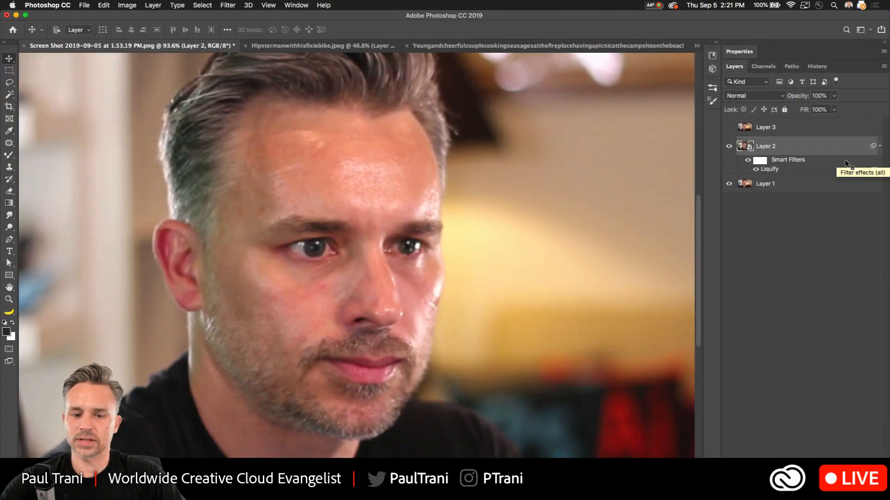
{"action": "left_click", "coordinate": [756, 169]}
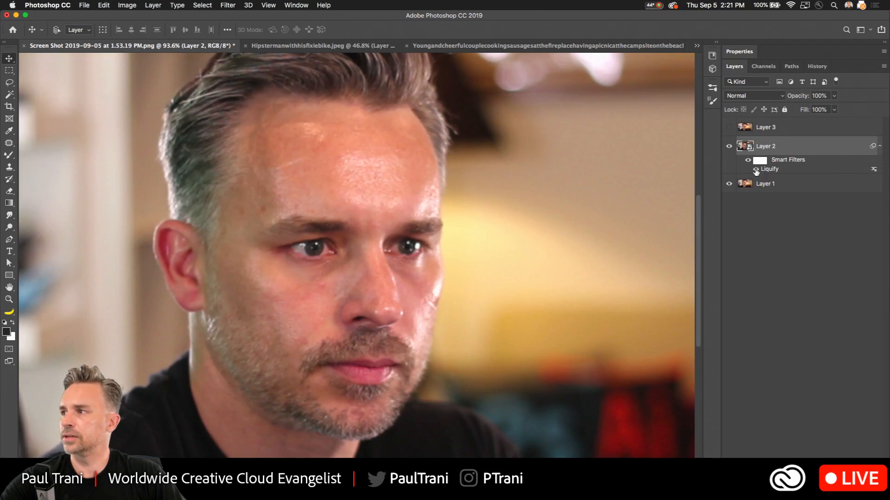
{"action": "left_click", "coordinate": [756, 169]}
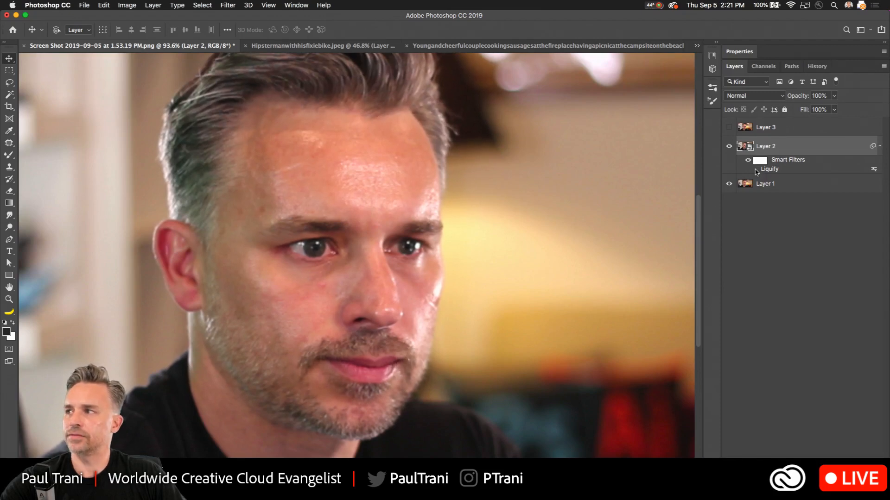
{"action": "left_click", "coordinate": [756, 170]}
{"action": "left_click", "coordinate": [756, 169]}
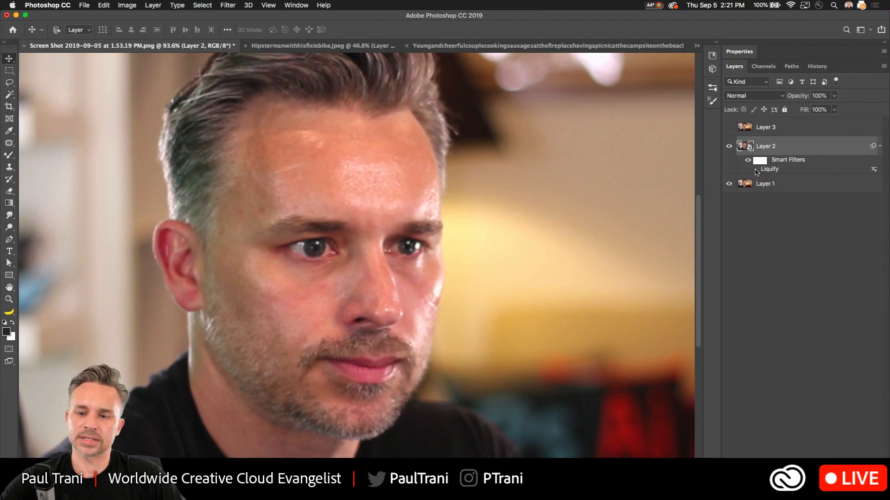
{"action": "left_click", "coordinate": [756, 170]}
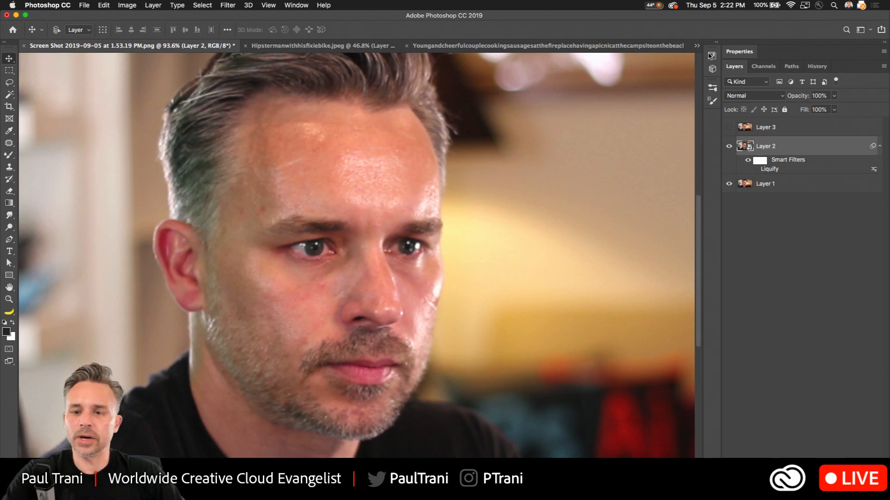
Search the libraries for "cartoon" and open the 3D funny cartoon office man image as a document.
{"action": "left_click", "coordinate": [717, 43]}
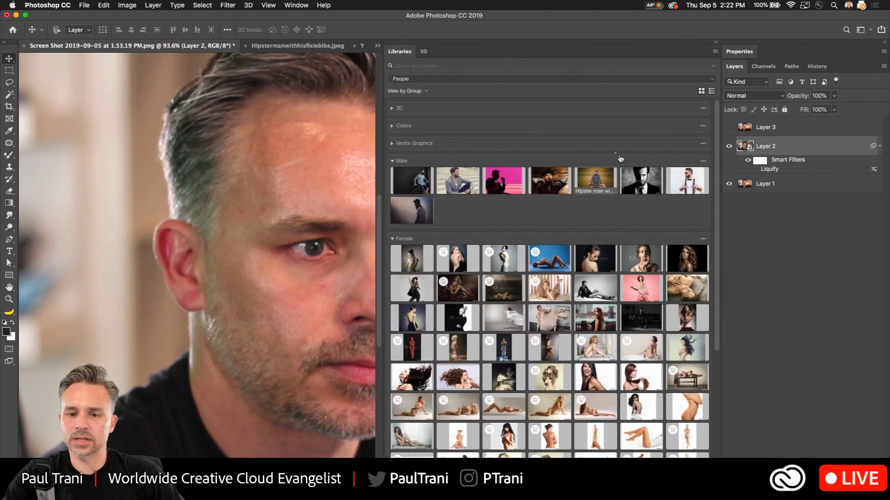
{"action": "left_click", "coordinate": [406, 68]}
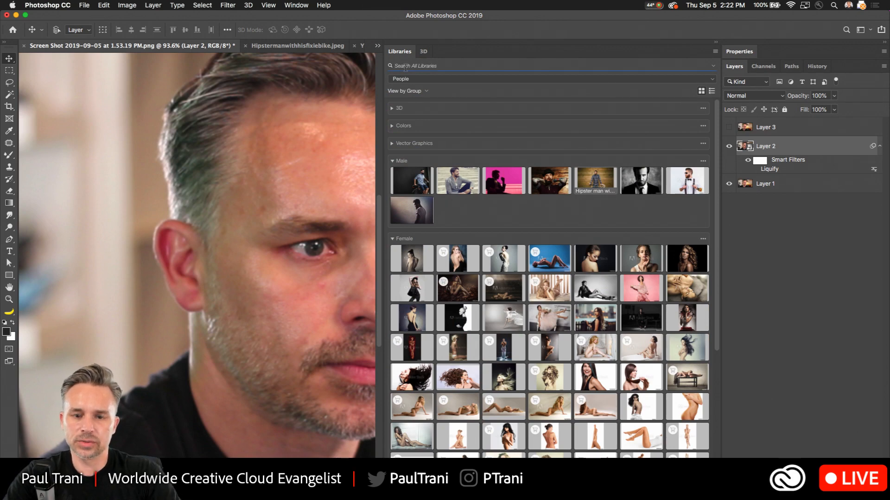
{"action": "type", "text": "cartoon"}
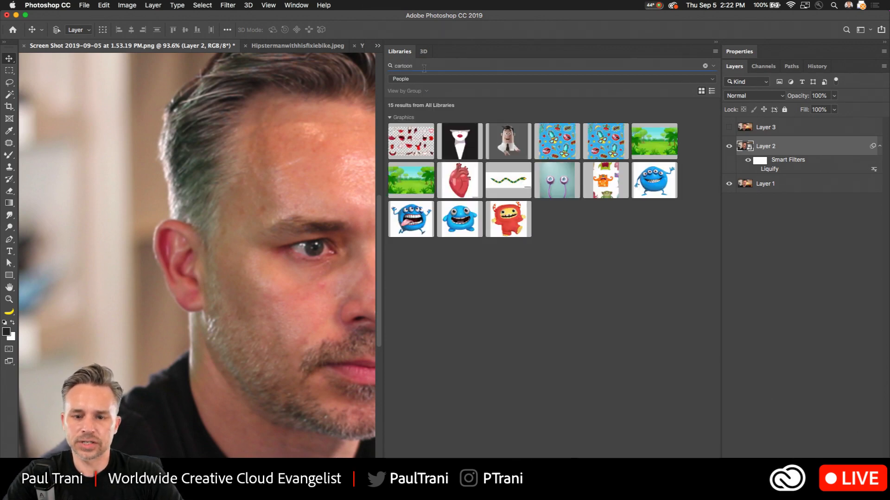
{"action": "left_click", "coordinate": [505, 142]}
{"action": "double_click", "coordinate": [505, 142]}
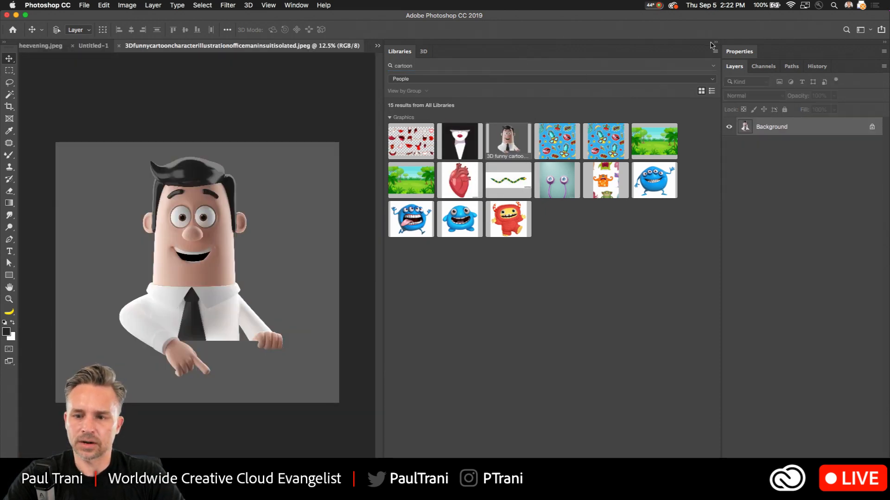
{"action": "left_click", "coordinate": [716, 43]}
Unlock the cartoon image's Background layer and duplicate it.
{"action": "key", "text": "super+plus"}
{"action": "key", "text": "super+plus"}
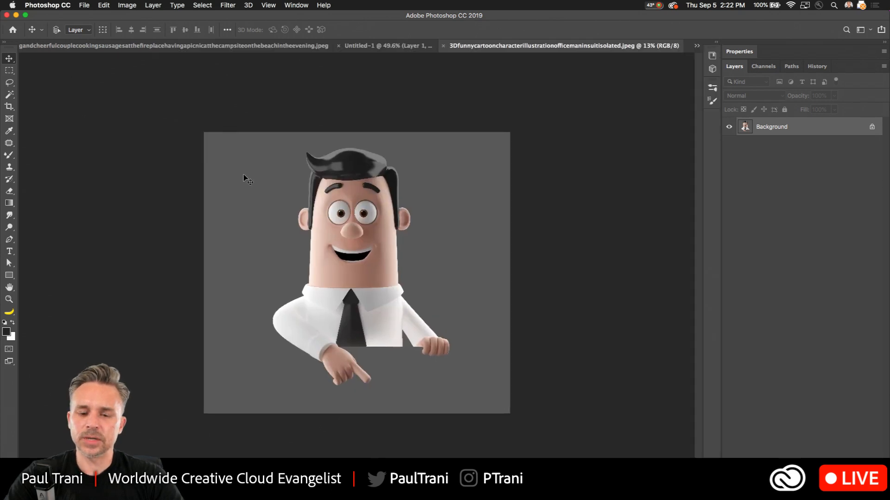
{"action": "left_click", "coordinate": [871, 127]}
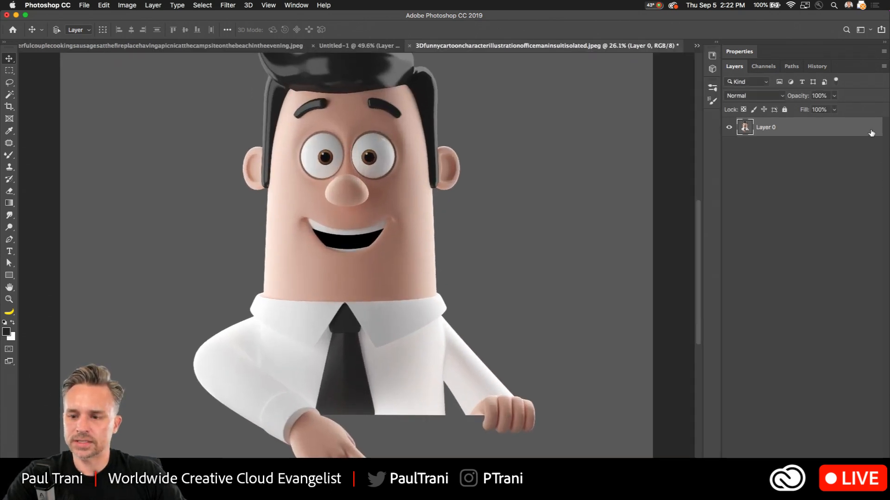
{"action": "key", "text": "super+j"}
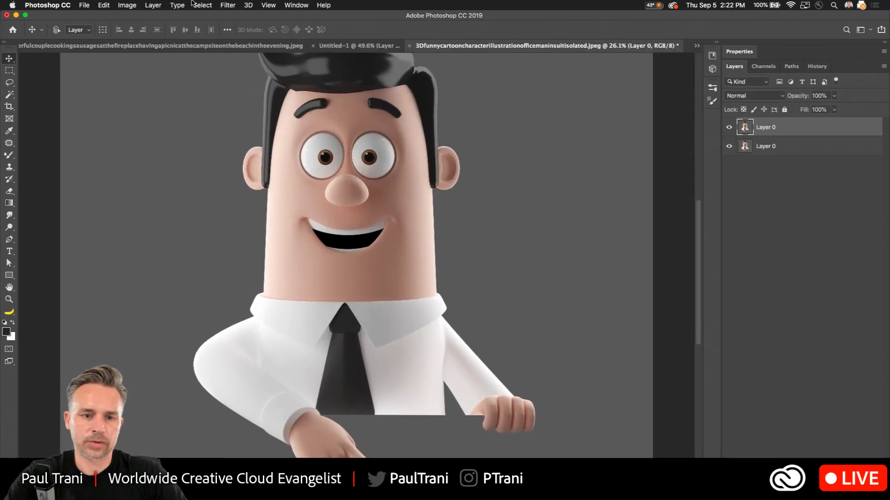
Try to use the Face tool of the Liquify filter on the cartoon character.
{"action": "left_click", "coordinate": [227, 5]}
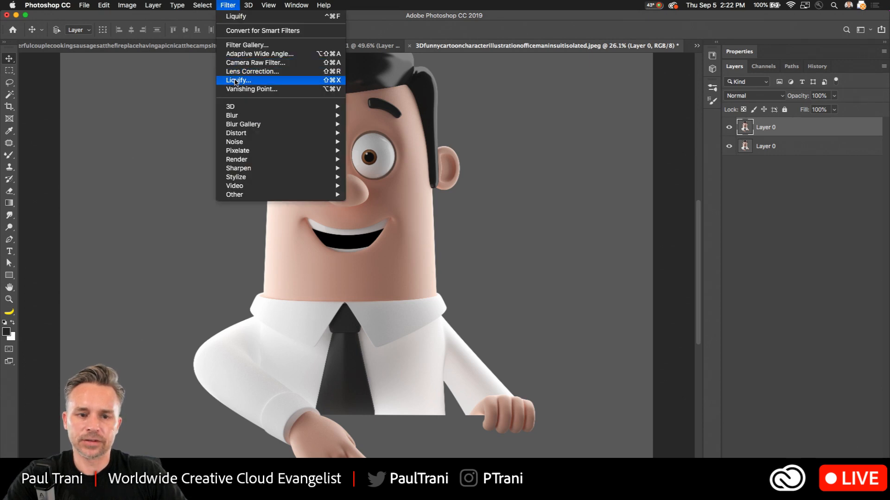
{"action": "left_click", "coordinate": [236, 81]}
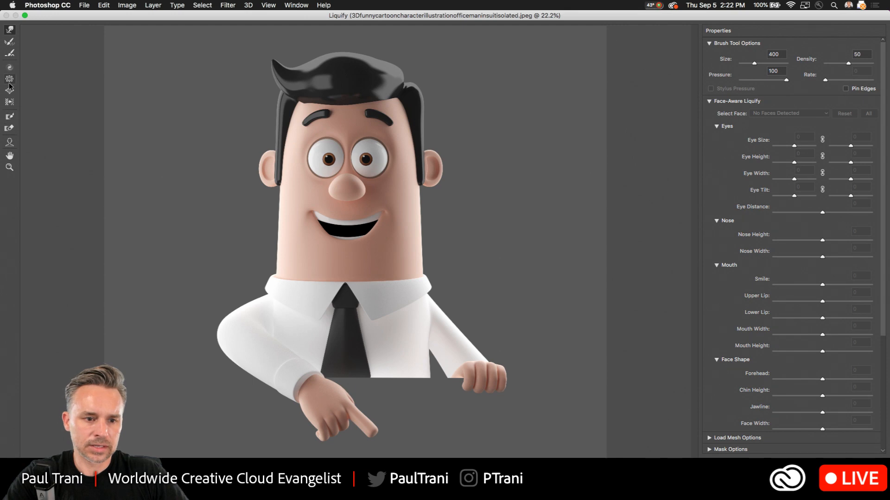
{"action": "left_click", "coordinate": [9, 141]}
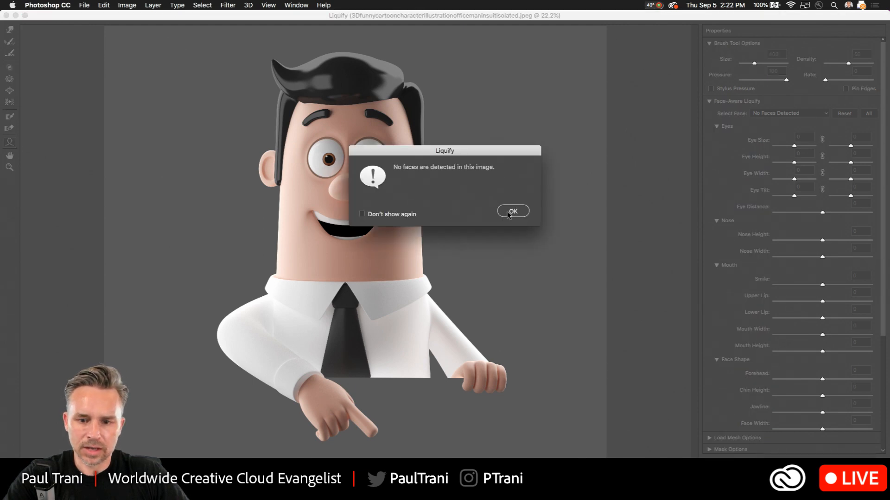
{"action": "left_click", "coordinate": [513, 211]}
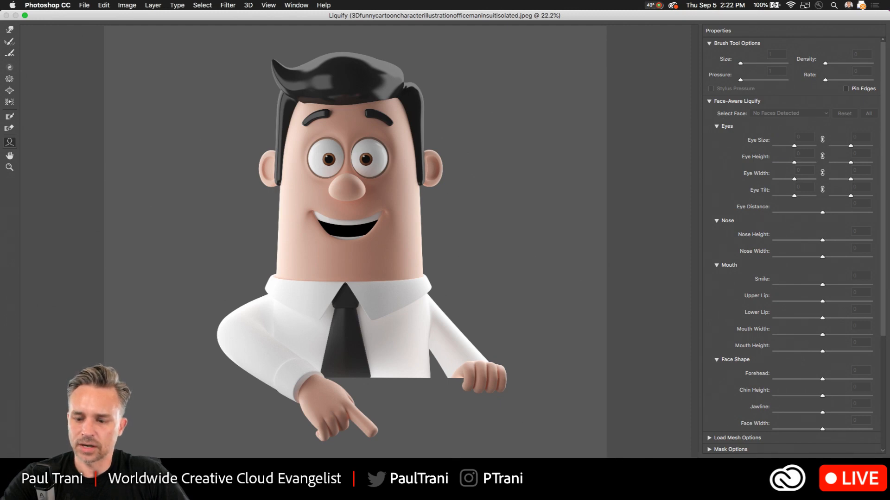
{"action": "key", "text": "Escape"}
Switch to the Untitled-1 document with the painted portrait of a woman.
{"action": "left_click", "coordinate": [715, 44]}
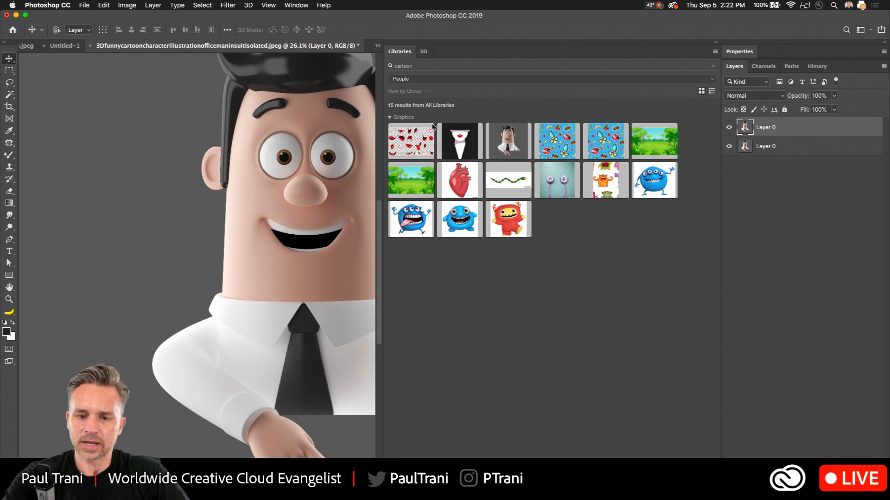
{"action": "left_click", "coordinate": [715, 42]}
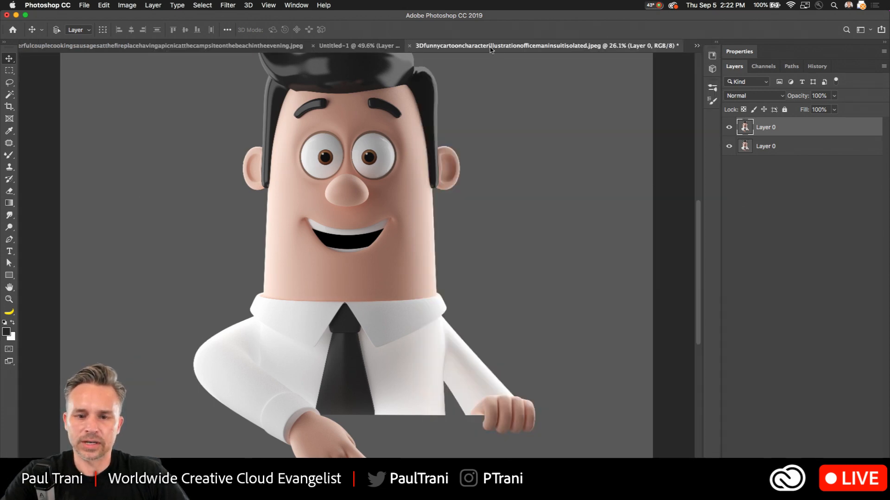
{"action": "left_click", "coordinate": [696, 46]}
{"action": "left_click", "coordinate": [666, 74]}
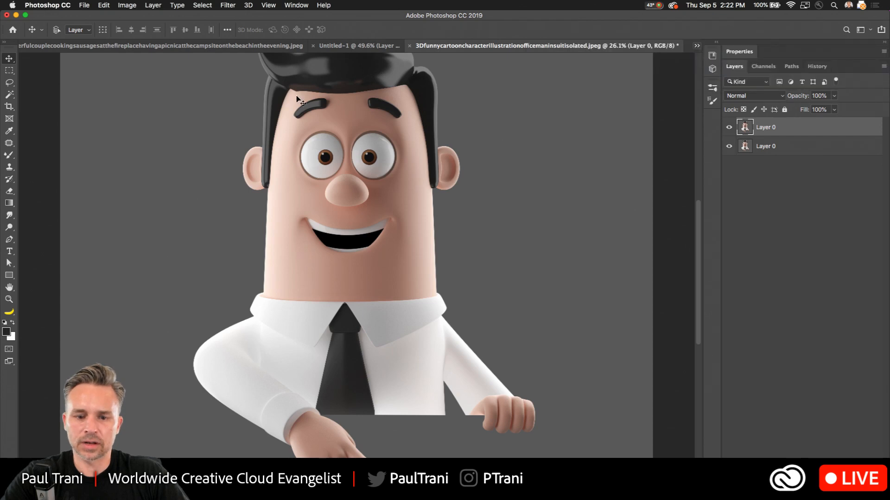
{"action": "key", "text": "super+0"}
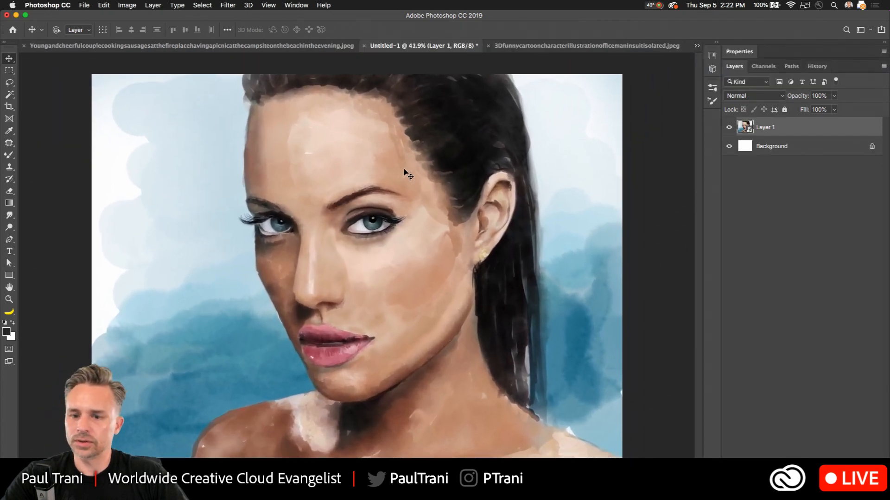
Start the Liquify filter on the portrait's Layer 1 and enlarge the right-hand eye to size 91.
{"action": "left_click", "coordinate": [203, 5]}
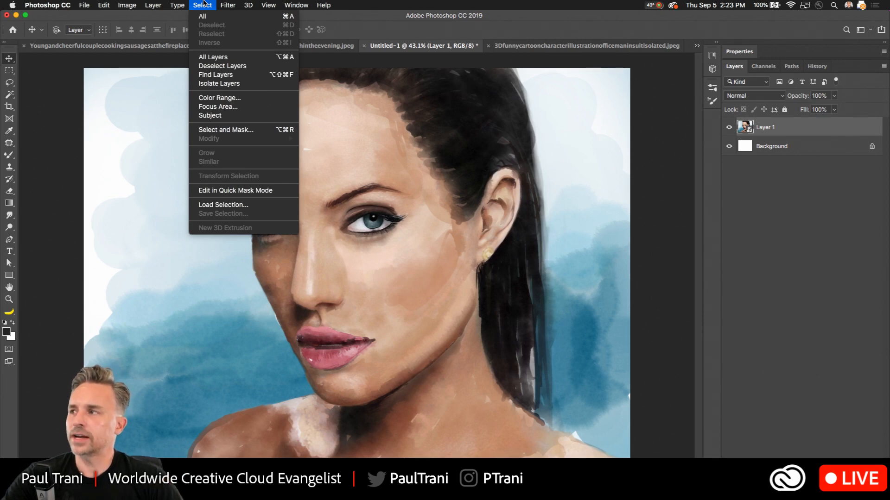
{"action": "left_click", "coordinate": [204, 5]}
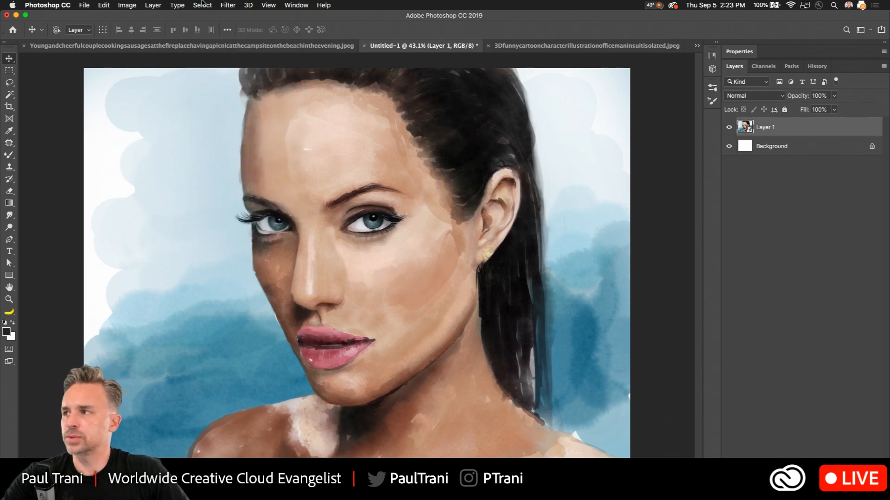
{"action": "left_click", "coordinate": [225, 5]}
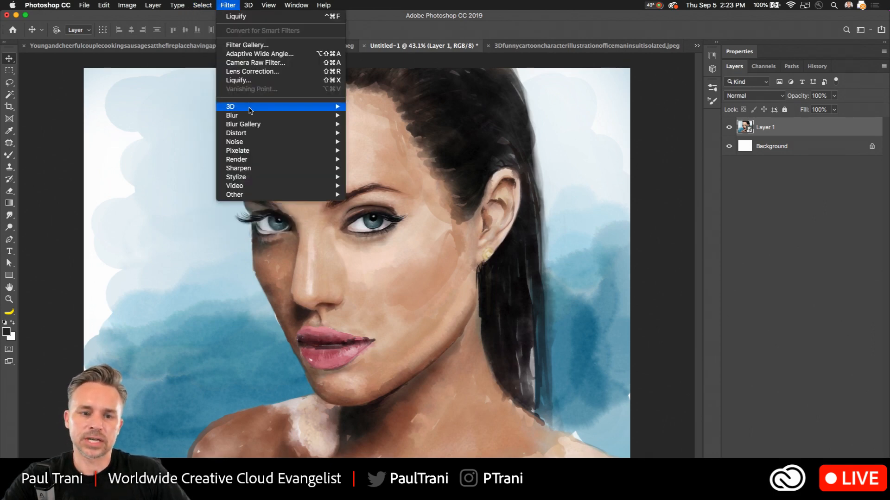
{"action": "left_click", "coordinate": [254, 80]}
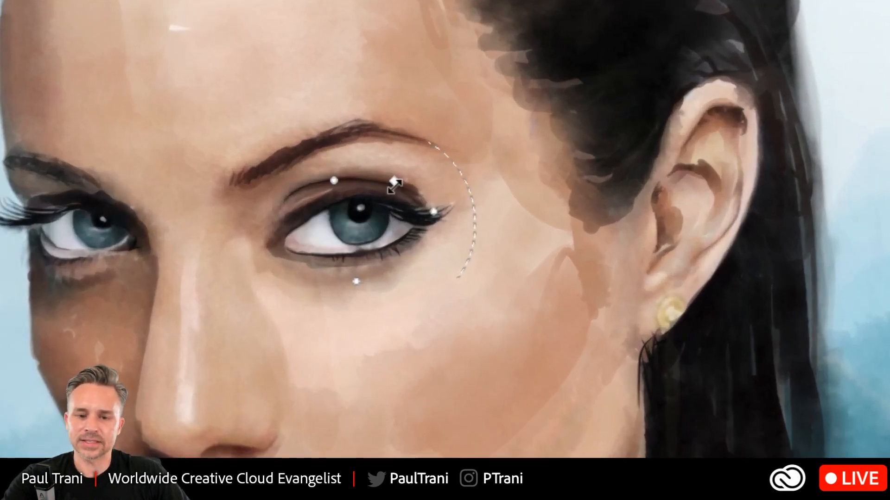
{"action": "left_click_drag", "start_coordinate": [392, 183], "coordinate": [403, 177]}
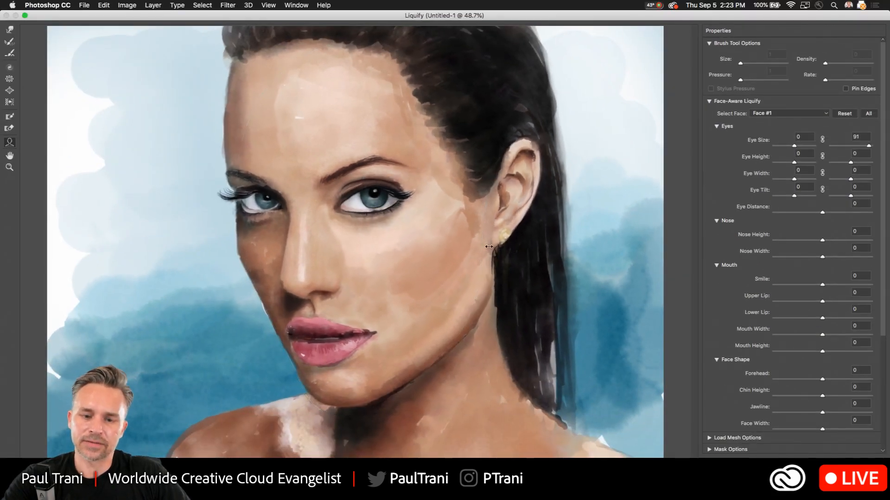
Widen the portrait's face to 61, set the jawline to 43 and apply the Liquify filter.
{"action": "left_click_drag", "start_coordinate": [502, 244], "coordinate": [512, 246]}
{"action": "left_click_drag", "start_coordinate": [281, 349], "coordinate": [275, 336]}
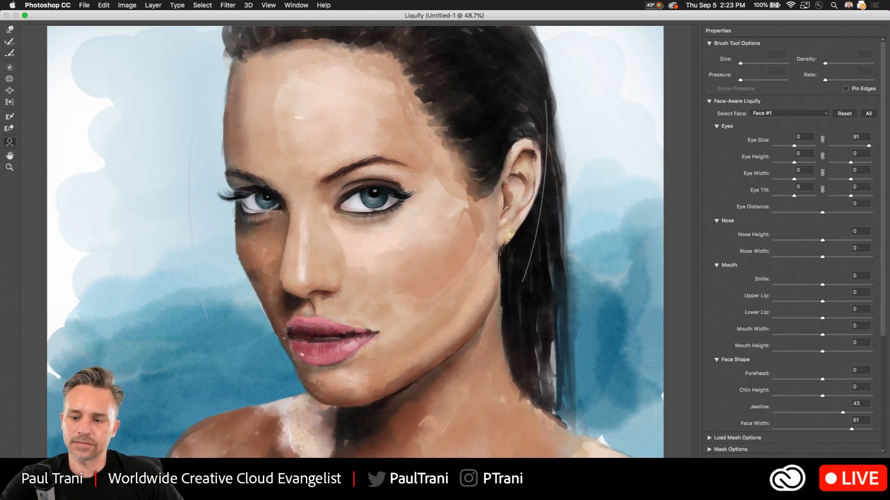
{"action": "key", "text": "Return"}
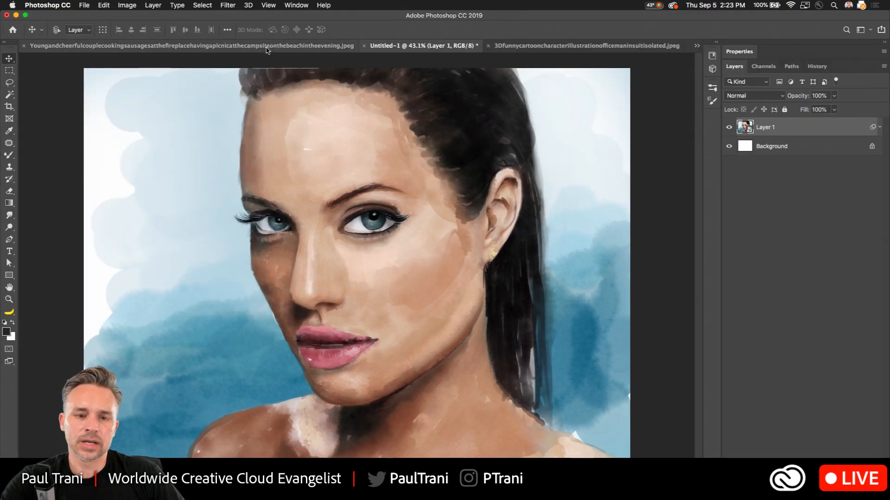
Switch to the campfire couple document and start the Liquify filter on Layer 0 with the woman's face in close-up.
{"action": "left_click", "coordinate": [267, 46]}
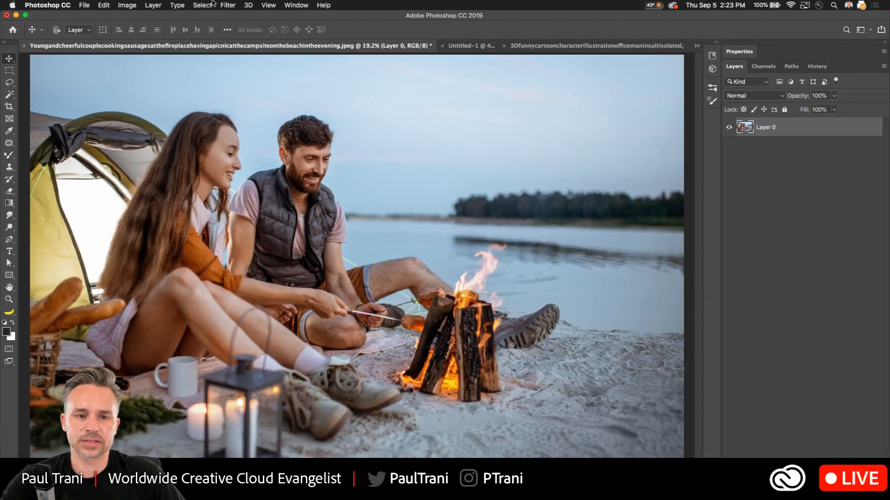
{"action": "left_click", "coordinate": [226, 5]}
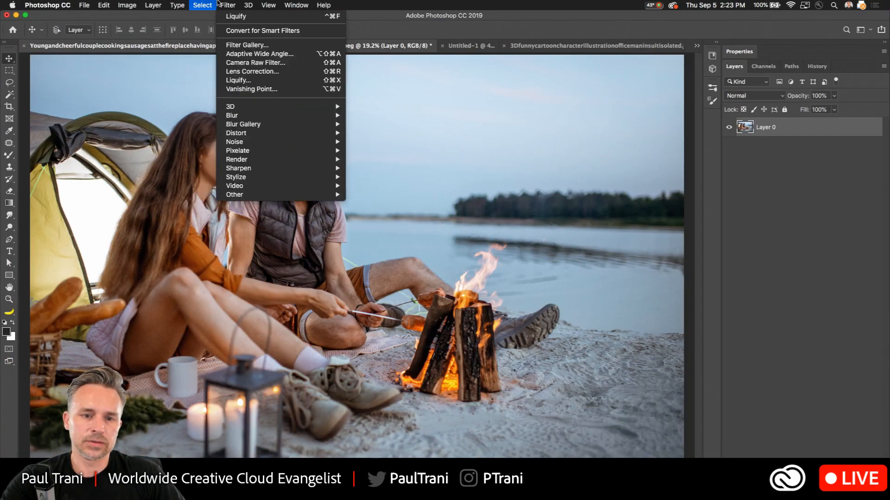
{"action": "left_click", "coordinate": [238, 81]}
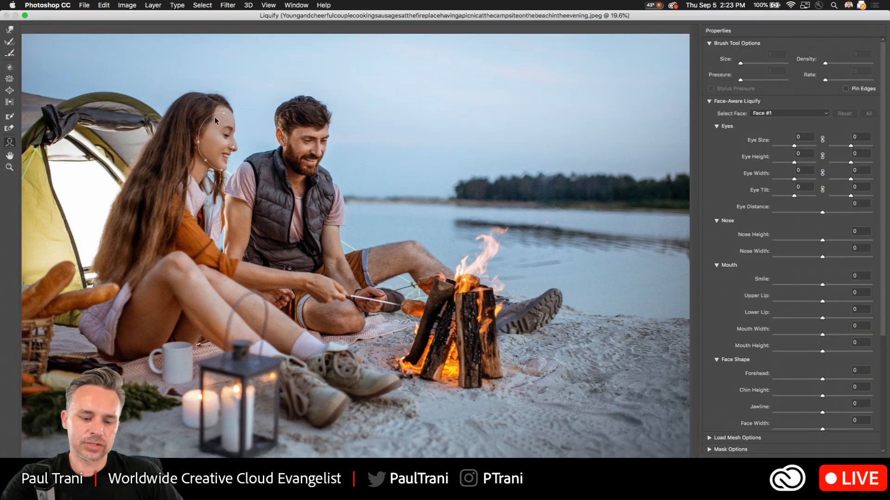
{"action": "key", "text": "super+plus"}
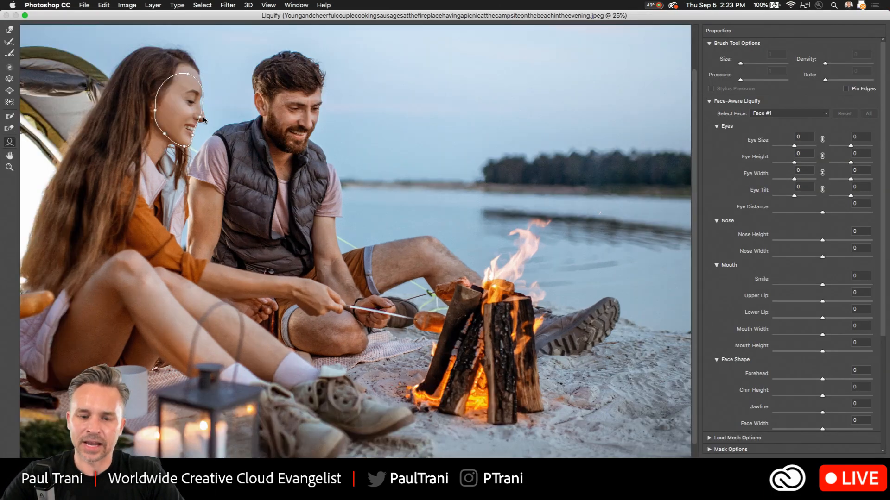
{"action": "key", "text": "super+plus"}
{"action": "mouse_move", "coordinate": [165, 103]}
{"action": "left_mouse_down"}
{"action": "mouse_move", "coordinate": [513, 399]}
{"action": "mouse_move", "coordinate": [452, 370]}
{"action": "left_mouse_up"}
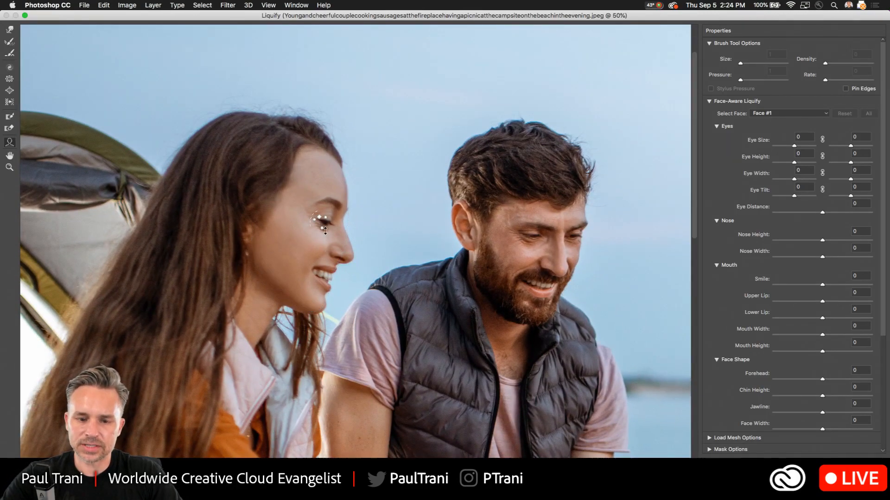
{"action": "key", "text": "super+plus"}
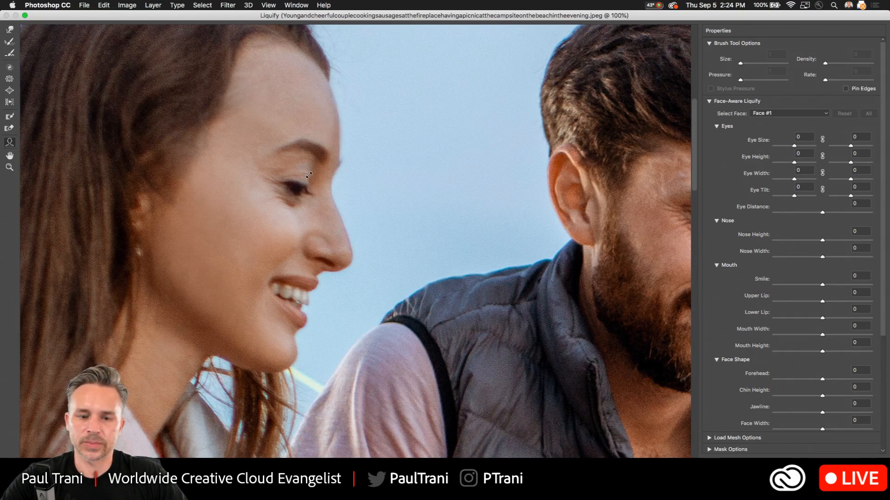
Reshape the woman's face with Eye Height 63, Nose Height 42 and Face Width -97.
{"action": "left_click_drag", "start_coordinate": [308, 176], "coordinate": [309, 174]}
{"action": "left_click_drag", "start_coordinate": [333, 271], "coordinate": [330, 263]}
{"action": "mouse_move", "coordinate": [116, 188]}
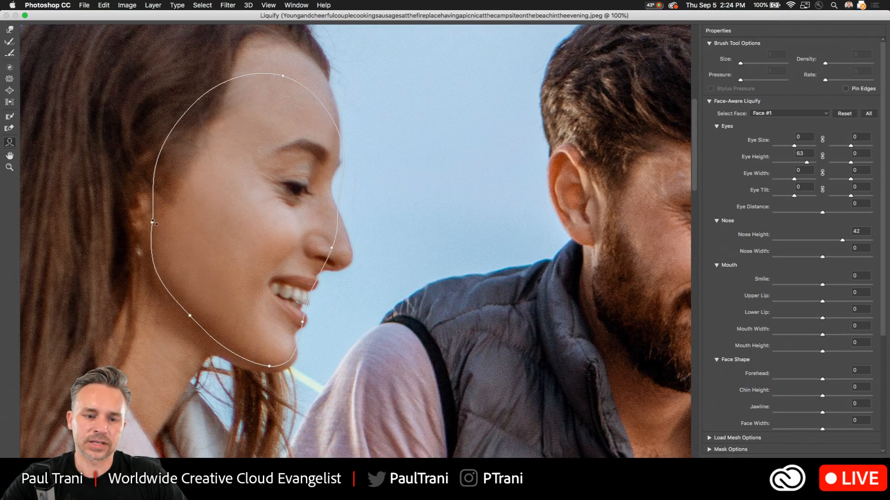
{"action": "left_click_drag", "start_coordinate": [118, 189], "coordinate": [173, 187]}
Widen the man's nose to 54 and raise his smile to 100.
{"action": "left_click_drag", "start_coordinate": [569, 175], "coordinate": [149, 160]}
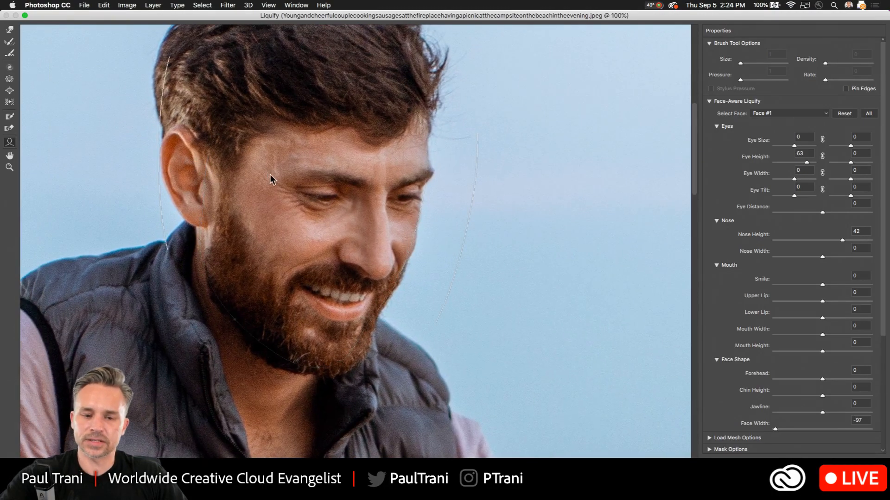
{"action": "mouse_move", "coordinate": [362, 253]}
{"action": "left_click_drag", "start_coordinate": [333, 258], "coordinate": [316, 259]}
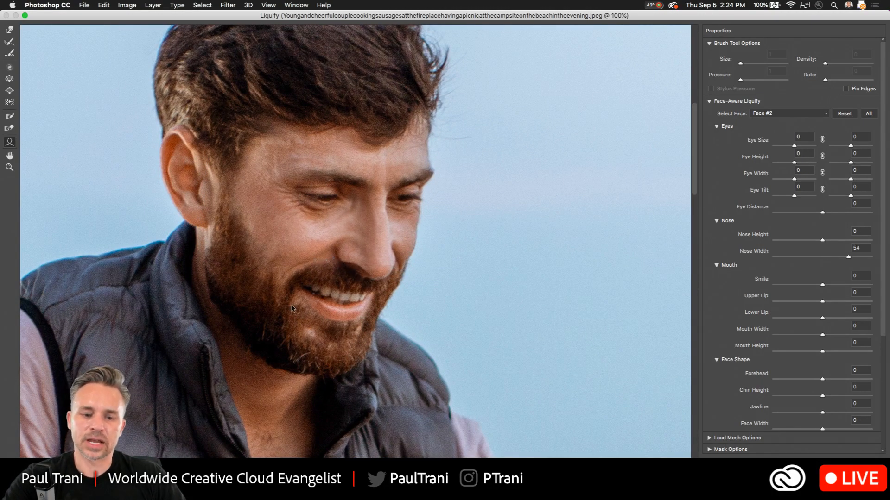
{"action": "mouse_move", "coordinate": [303, 290]}
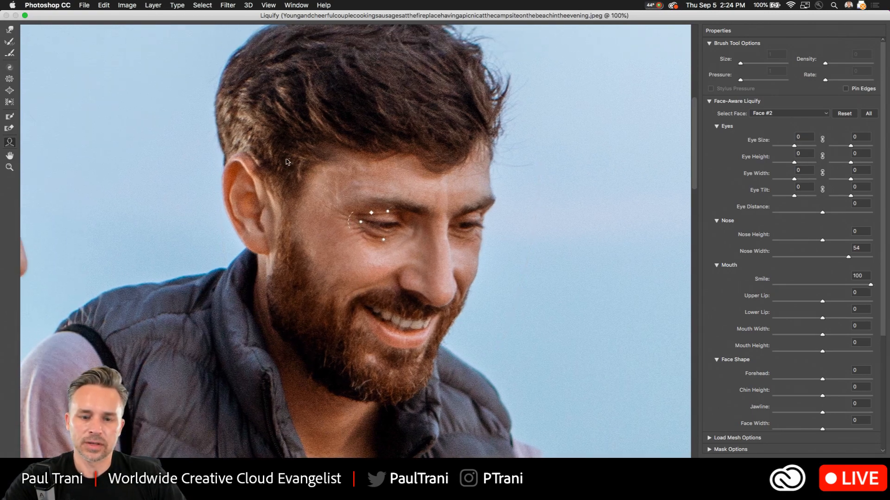
{"action": "mouse_move", "coordinate": [323, 129]}
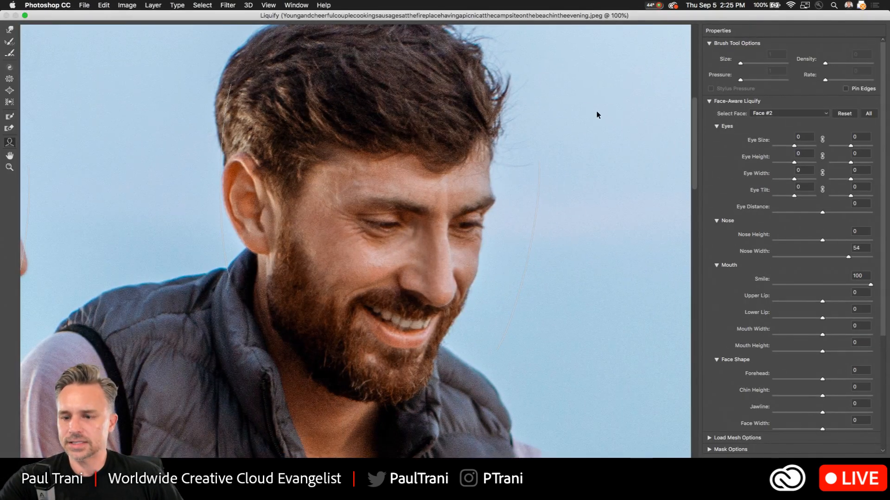
{"action": "mouse_move", "coordinate": [339, 207]}
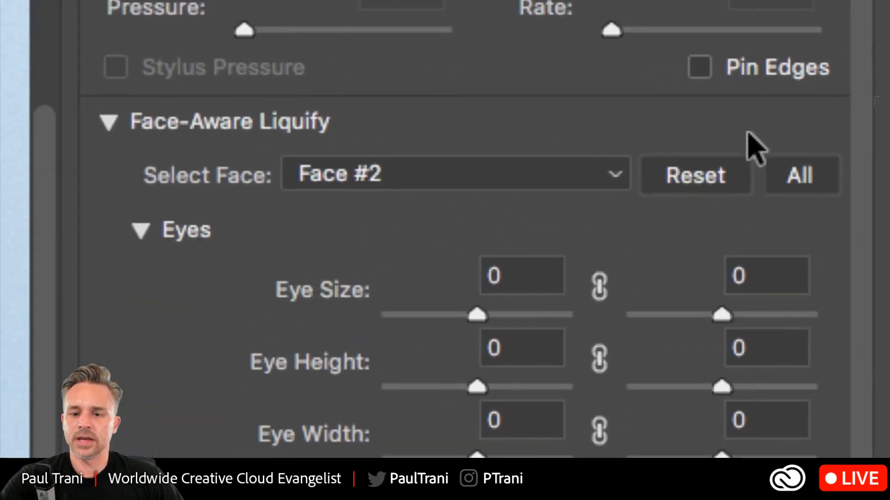
Examine the settings stored for Face #1 and Face #2 by alternating the selected face, ending on Face #2.
{"action": "left_click", "coordinate": [806, 115]}
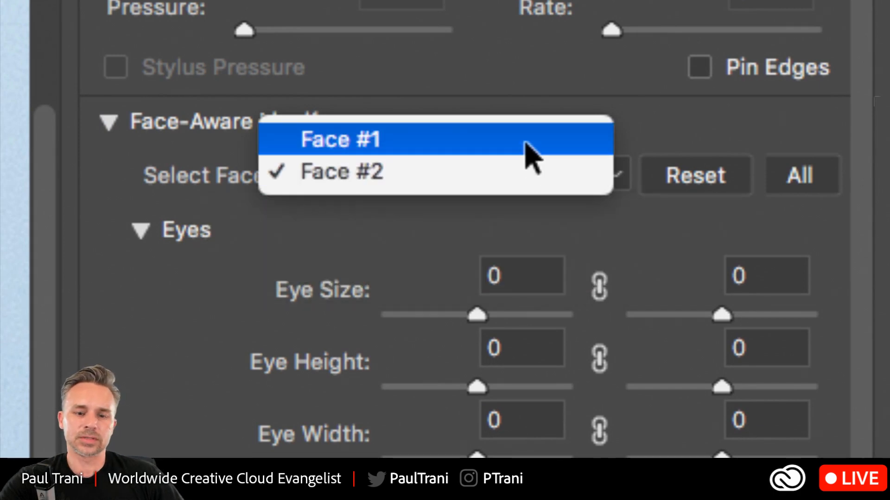
{"action": "left_click", "coordinate": [523, 139]}
{"action": "left_click", "coordinate": [525, 167]}
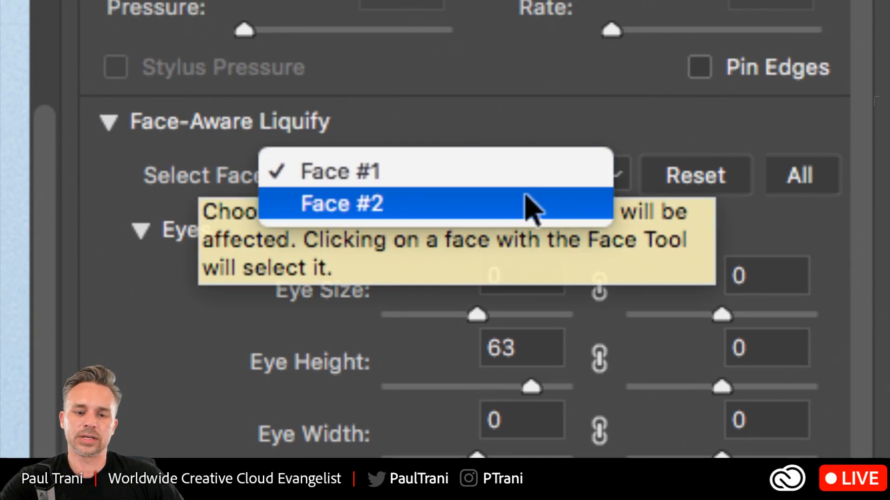
{"action": "left_click", "coordinate": [530, 203]}
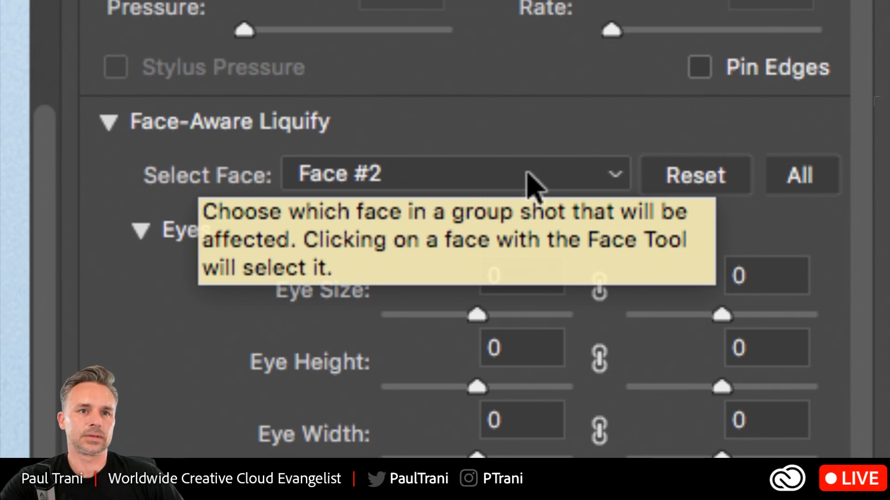
{"action": "left_click", "coordinate": [533, 181]}
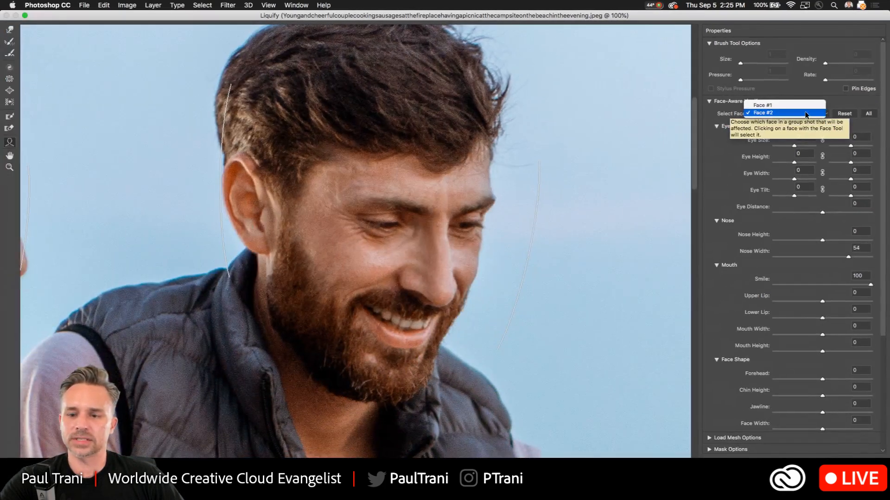
{"action": "left_click", "coordinate": [805, 106]}
{"action": "key", "text": "super+0"}
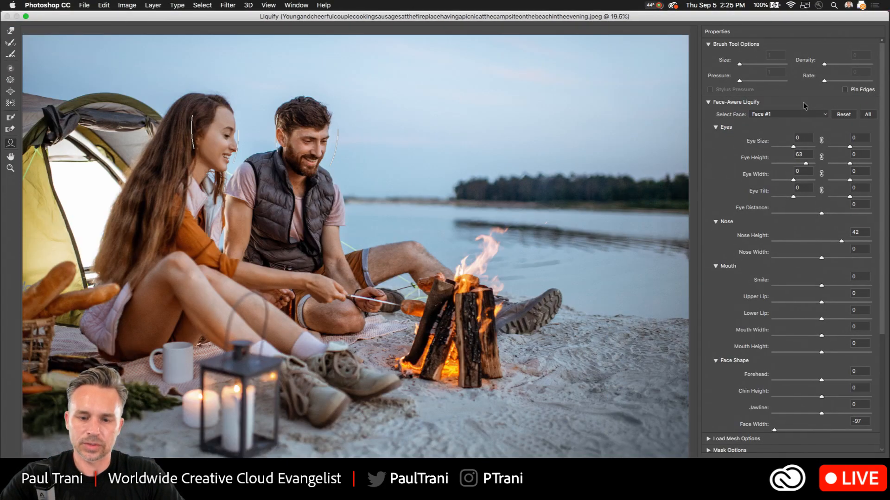
{"action": "left_click", "coordinate": [804, 113]}
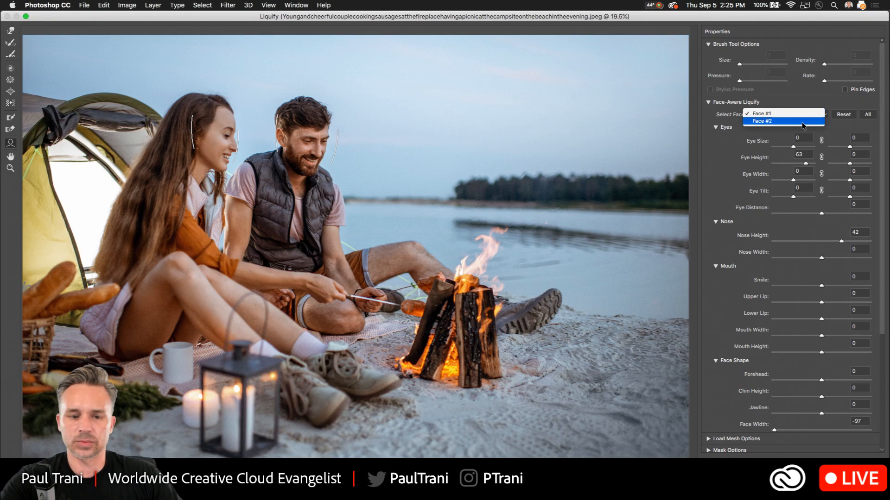
{"action": "left_click", "coordinate": [803, 121]}
{"action": "left_click", "coordinate": [801, 114]}
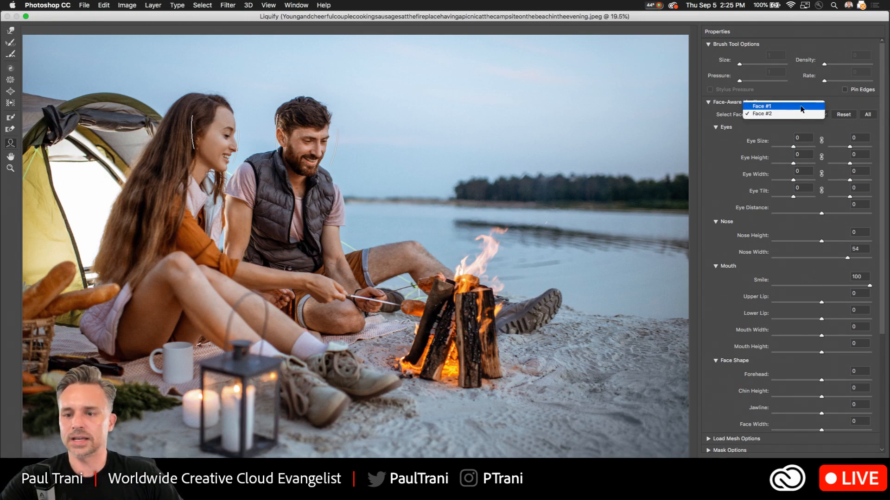
{"action": "left_click", "coordinate": [801, 114]}
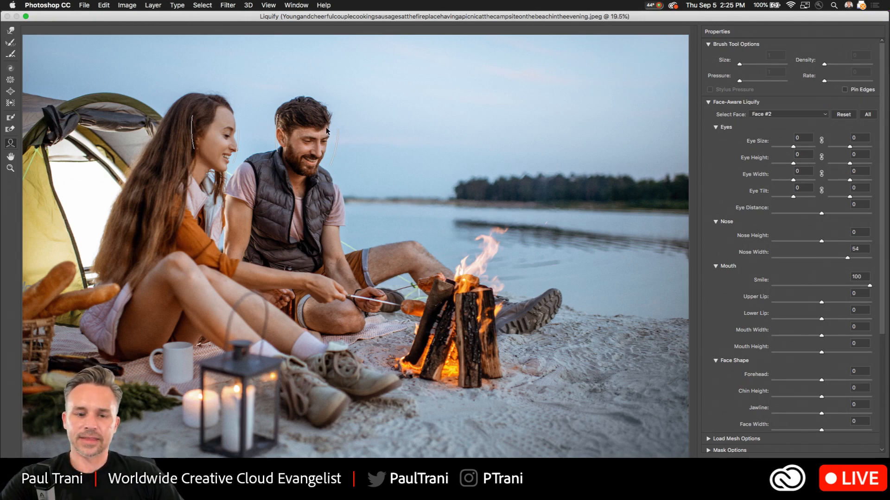
{"action": "mouse_move", "coordinate": [310, 132]}
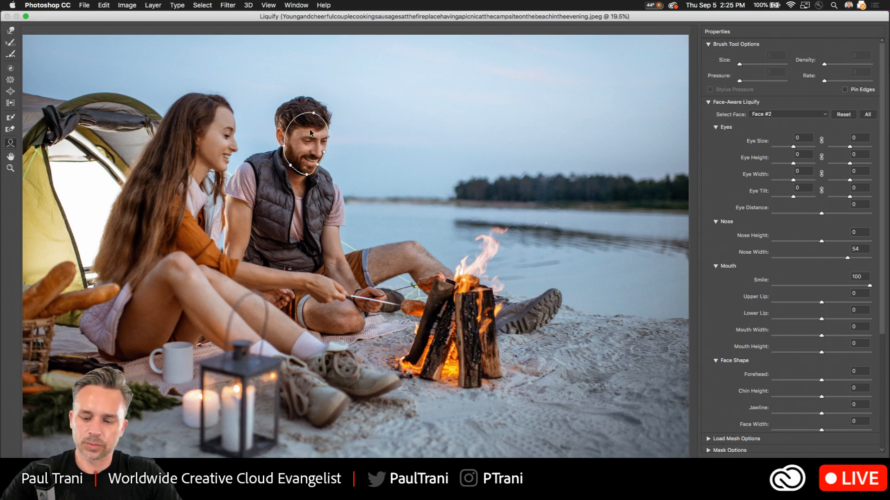
Zoom in on the man's face and set its Face Width to 72.
{"action": "key", "text": "super+equal"}
{"action": "key", "text": "super+equal"}
{"action": "key", "text": "super+equal"}
{"action": "key", "text": "super+equal"}
{"action": "scroll", "coordinate": [270, 109], "scroll_direction": "up", "scroll_amount": 10}
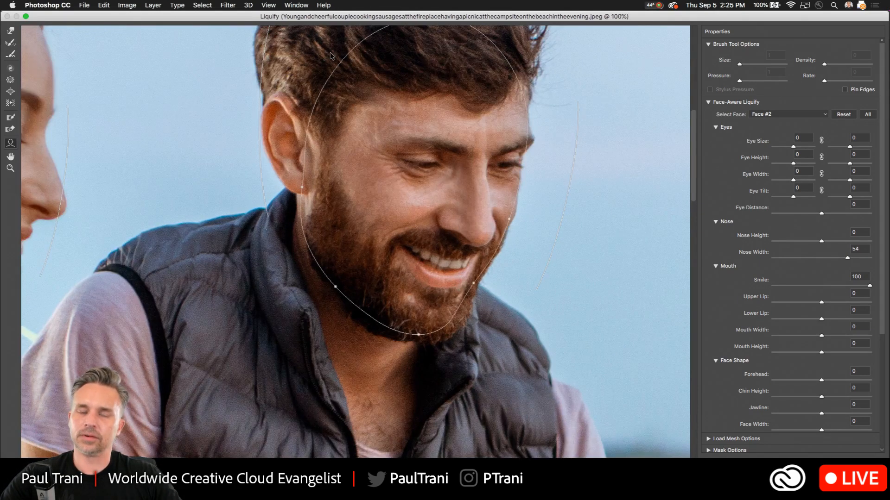
{"action": "key", "text": "super+equal"}
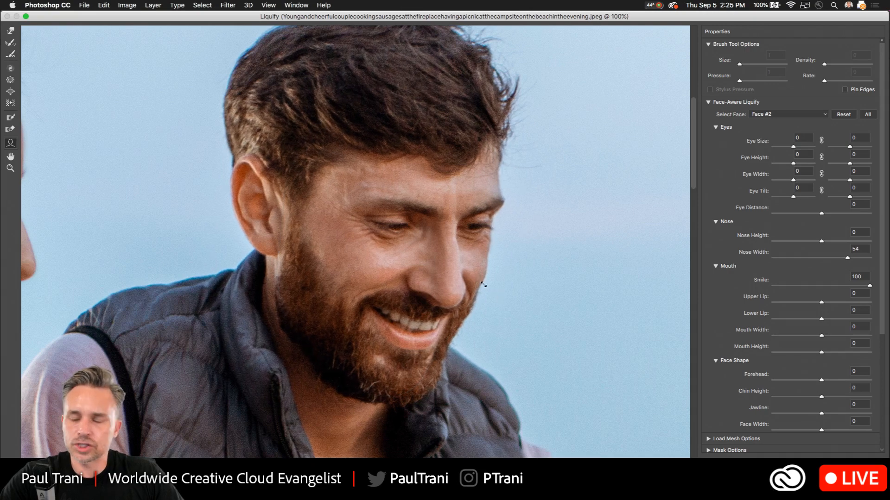
{"action": "left_click_drag", "start_coordinate": [483, 285], "coordinate": [491, 286]}
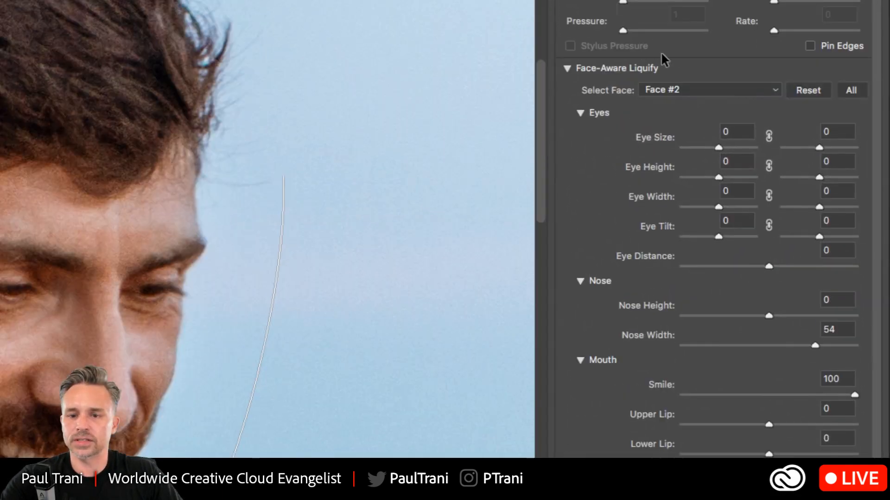
Collapse the Eyes, Nose, Mouth and Face Shape groups of the Face-Aware Liquify settings.
{"action": "left_click", "coordinate": [615, 55]}
{"action": "left_click", "coordinate": [580, 133]}
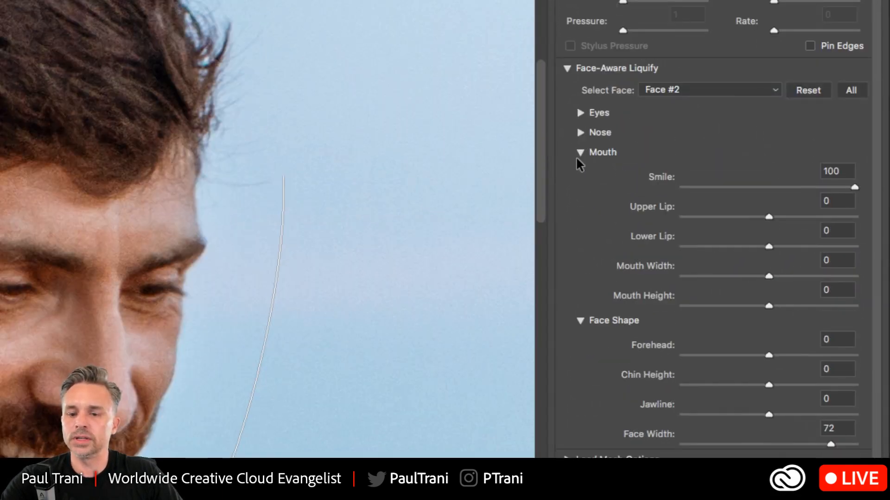
{"action": "left_click", "coordinate": [578, 153]}
{"action": "left_click", "coordinate": [580, 173]}
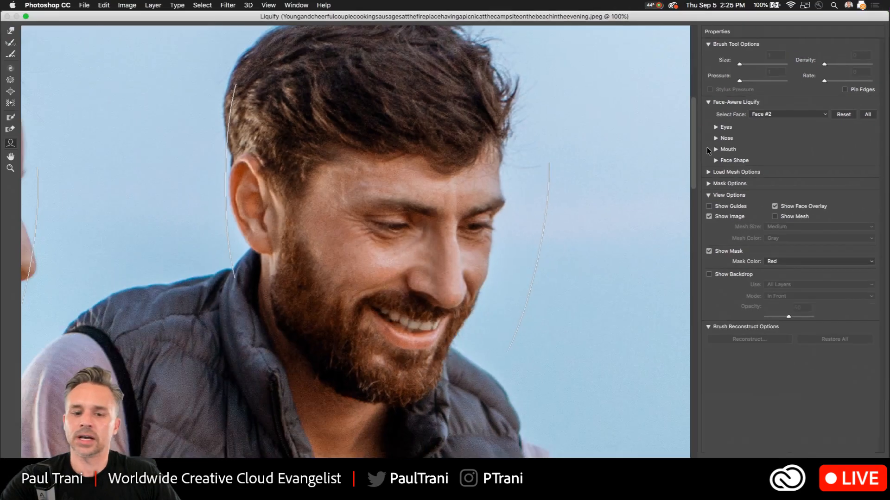
Set the Eye Width of both the man's eyes to 100 and apply the Liquify filter.
{"action": "left_click_drag", "start_coordinate": [378, 224], "coordinate": [358, 226]}
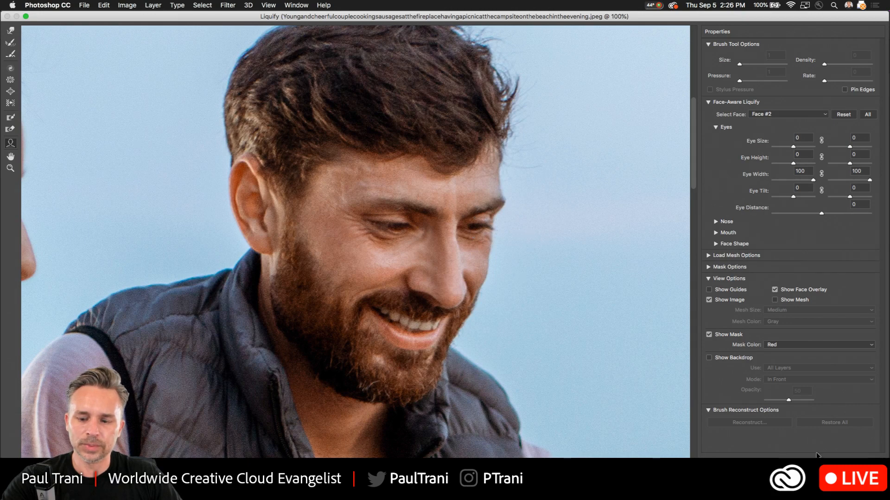
{"action": "key", "text": "Return"}
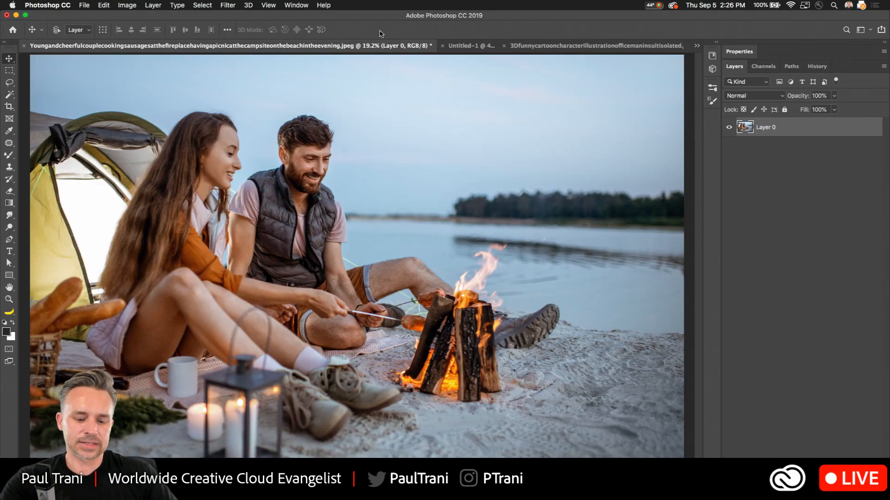
Tile all open documents and close the cartoon character document.
{"action": "key", "text": "ctrl+super+t"}
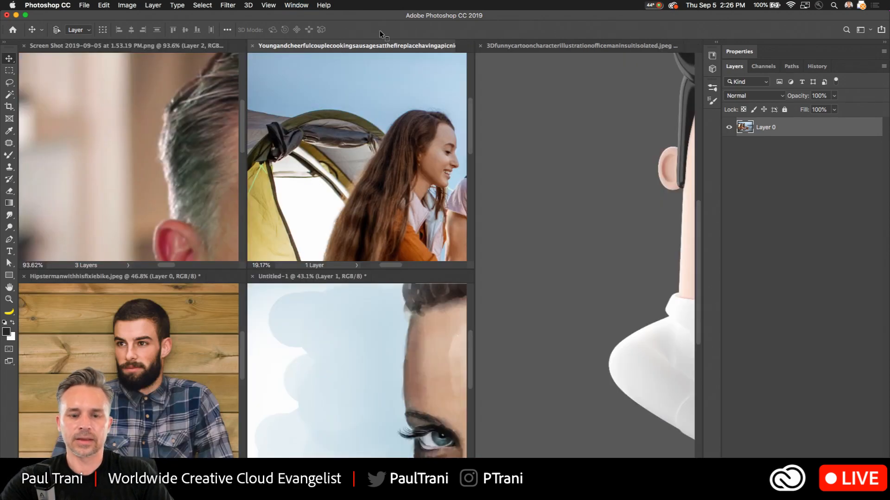
{"action": "left_click_drag", "start_coordinate": [412, 251], "coordinate": [562, 219]}
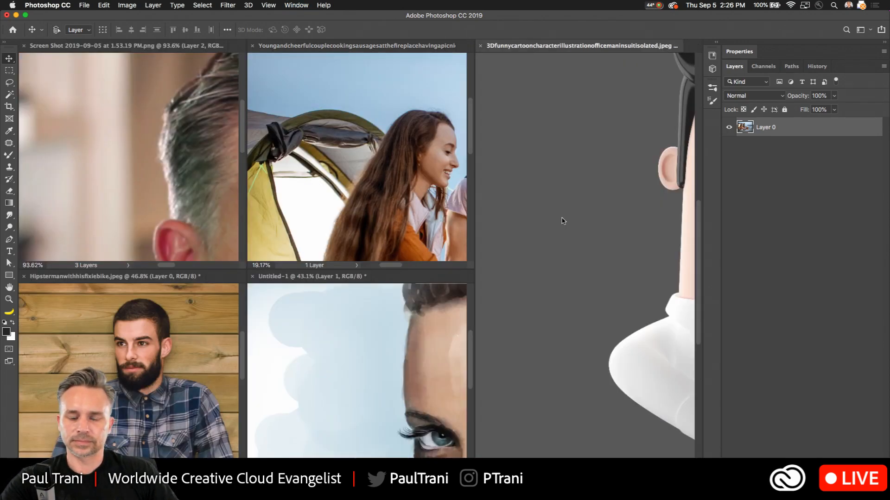
{"action": "left_click", "coordinate": [481, 46]}
Look over the tiled documents, activating the bearded man's photo and the Screen Shot portrait in turn.
{"action": "left_click", "coordinate": [414, 174]}
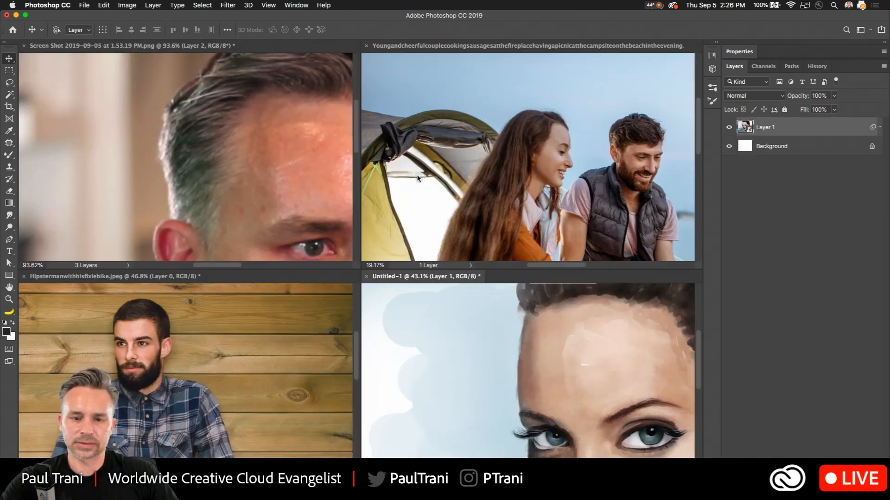
{"action": "left_click", "coordinate": [129, 359]}
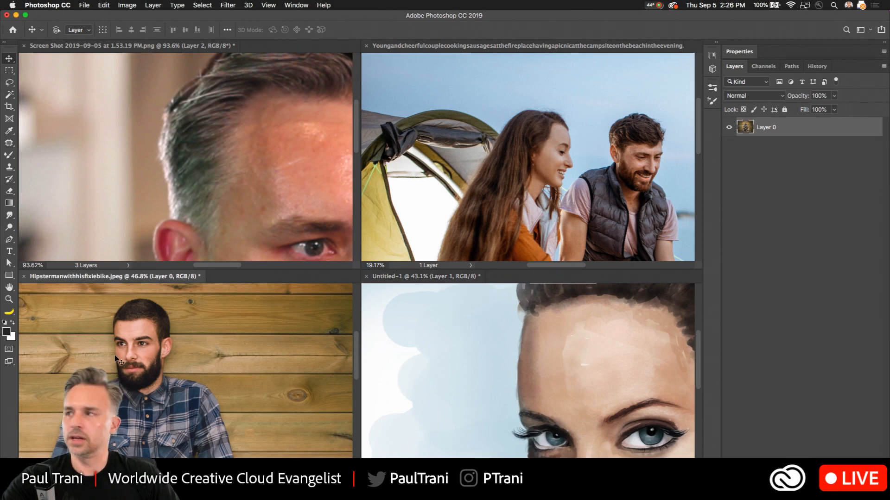
{"action": "left_click_drag", "start_coordinate": [120, 351], "coordinate": [171, 365]}
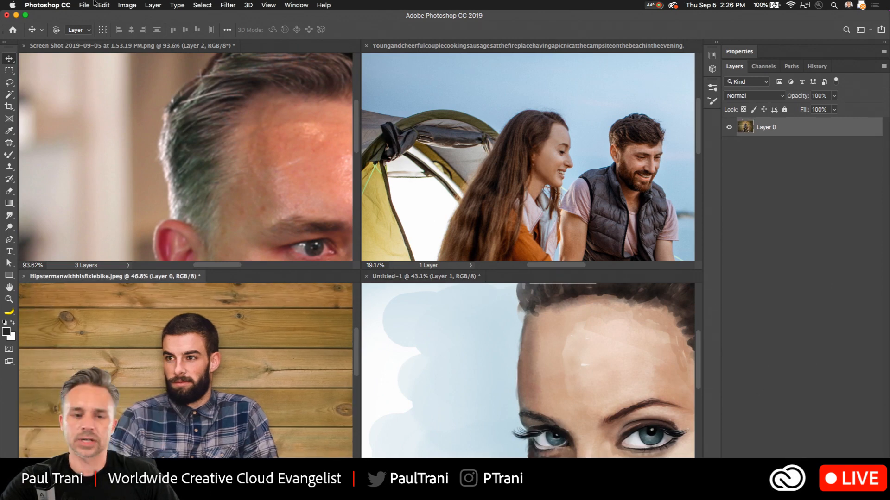
{"action": "left_click", "coordinate": [222, 59]}
{"action": "left_click", "coordinate": [227, 5]}
{"action": "left_click", "coordinate": [225, 4]}
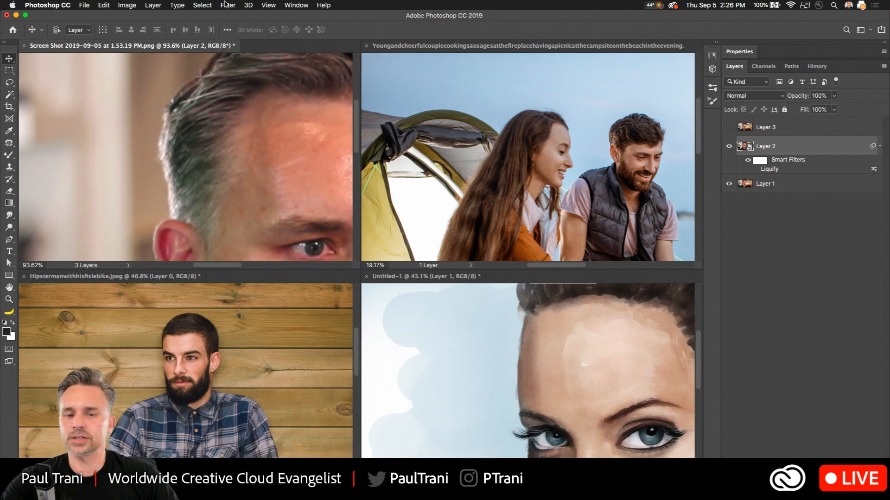
{"action": "left_click", "coordinate": [226, 4]}
{"action": "left_click", "coordinate": [225, 4]}
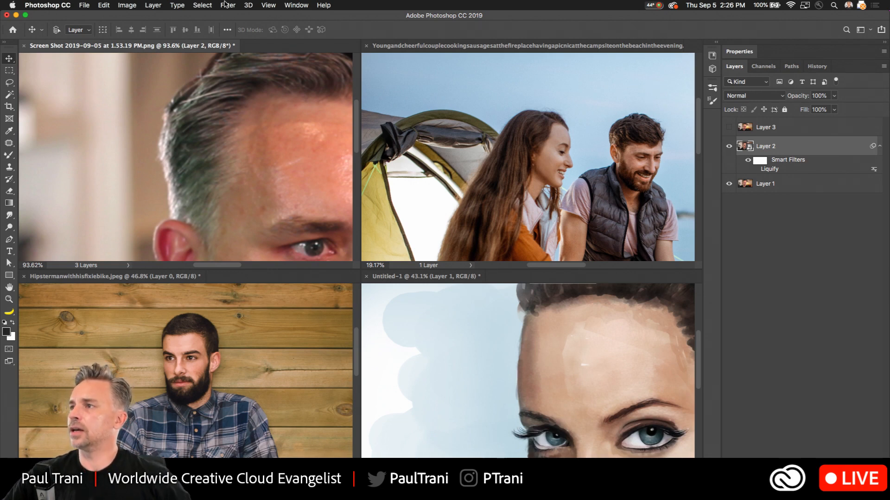
{"action": "left_click", "coordinate": [435, 166]}
Activate the painted portrait Untitled-1, consolidate all documents into tabs and enlarge the portrait to 55.3%.
{"action": "left_click", "coordinate": [453, 380]}
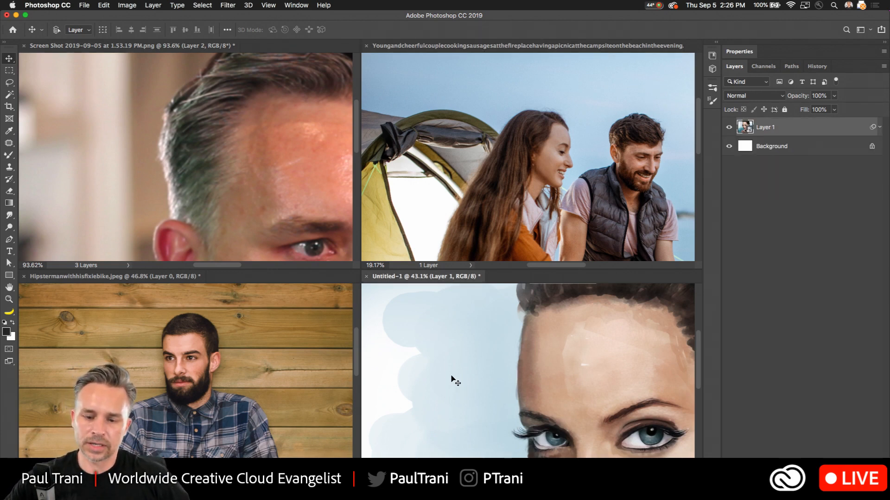
{"action": "key", "text": "super+shift+1"}
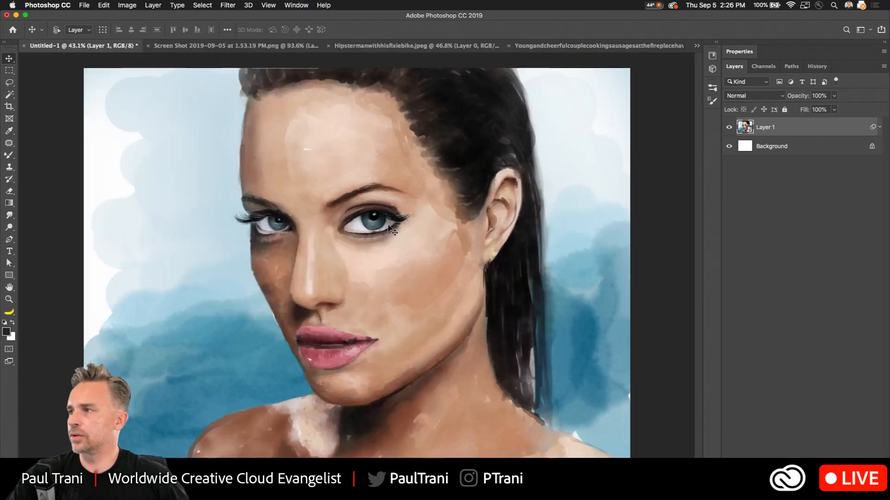
{"action": "scroll", "coordinate": [389, 228], "scroll_direction": "up", "scroll_amount": 2}
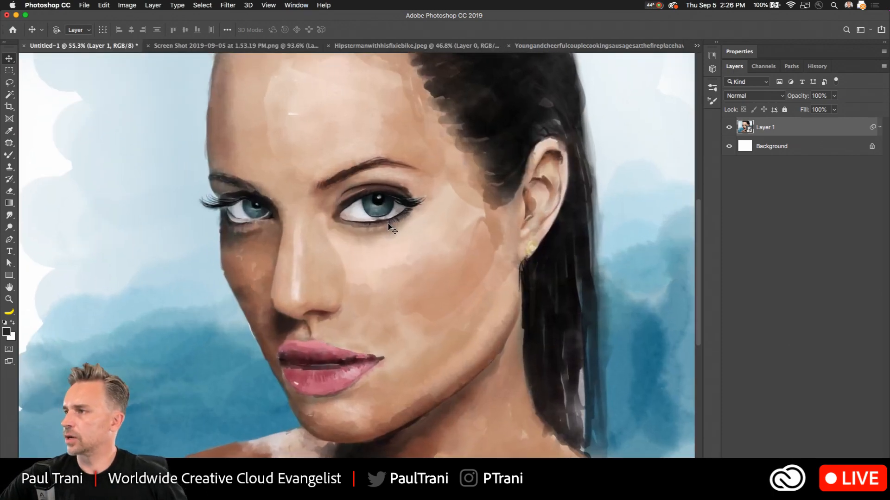